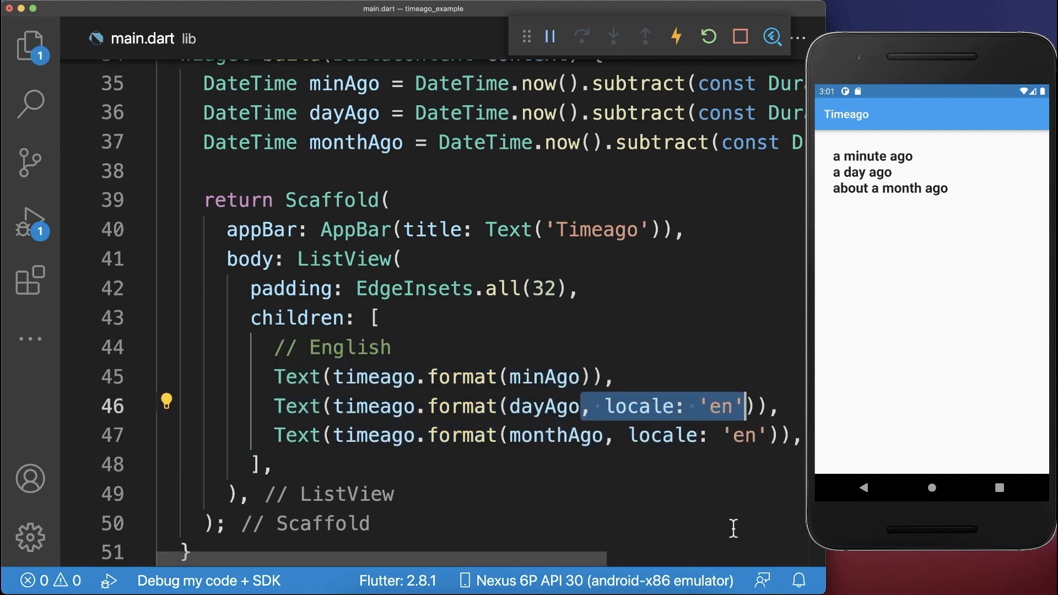
# - Save main.dart and hot reload so the 'en_short' timestamps (1m, ~1d, ~1mo) appear
pyautogui.hotkey('ctrl', 's')
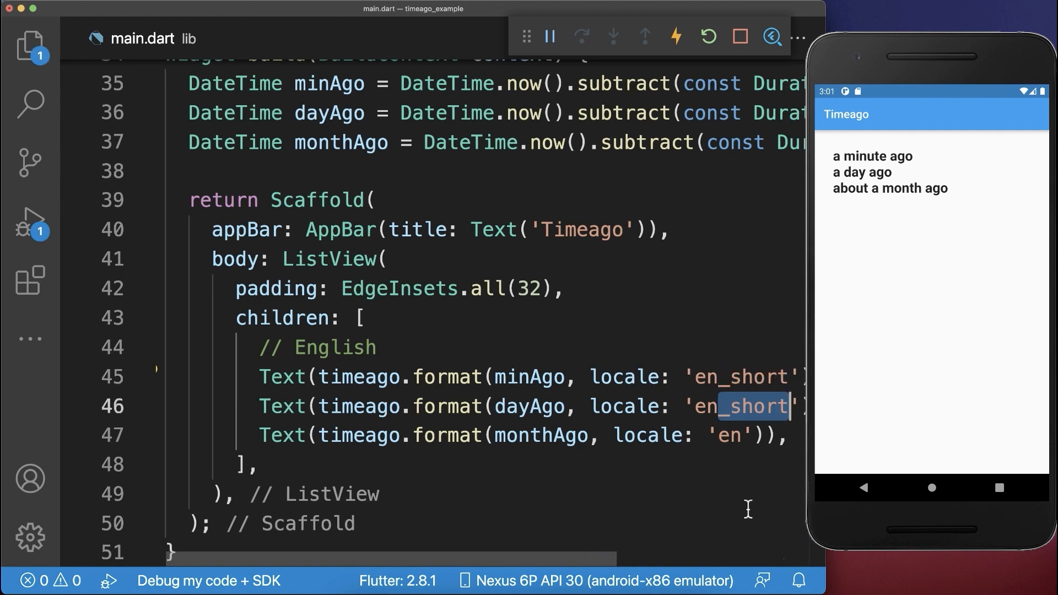
pyautogui.hotkey('ctrl', 's')
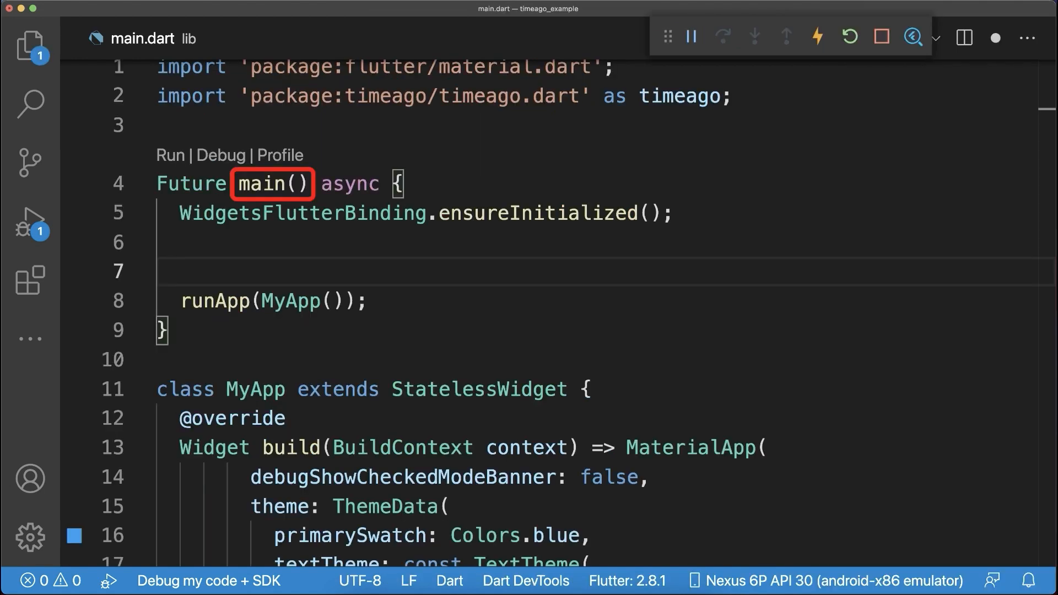
# - Paste the 'de', 'de_short', 'es' and 'es_short' setLocaleMessages lines before runApp
pyautogui.write("// German   timeago.setLocaleMessages('de', timeago.DeMessages());   timeago.setLocaleMessages('de_short', timeago.DeShortMessages());")
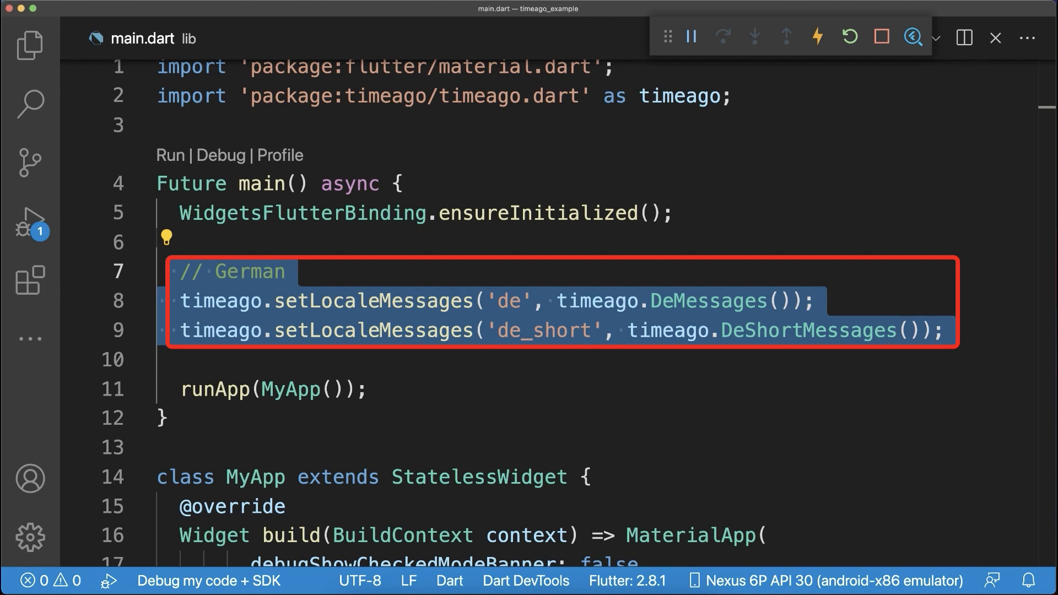
pyautogui.press('Return')
pyautogui.press('Return')
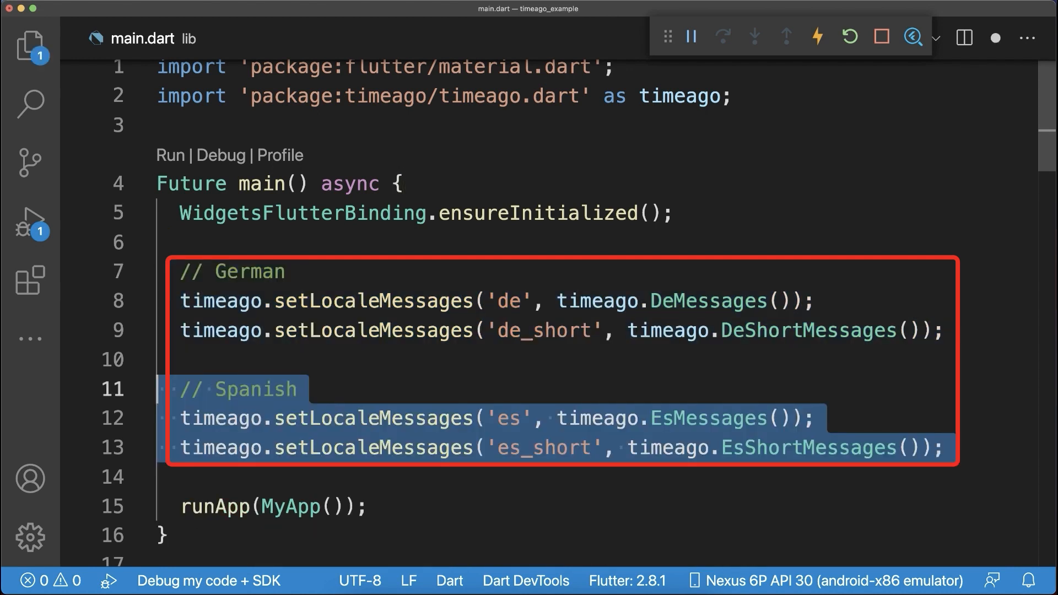
pyautogui.press('super+v')
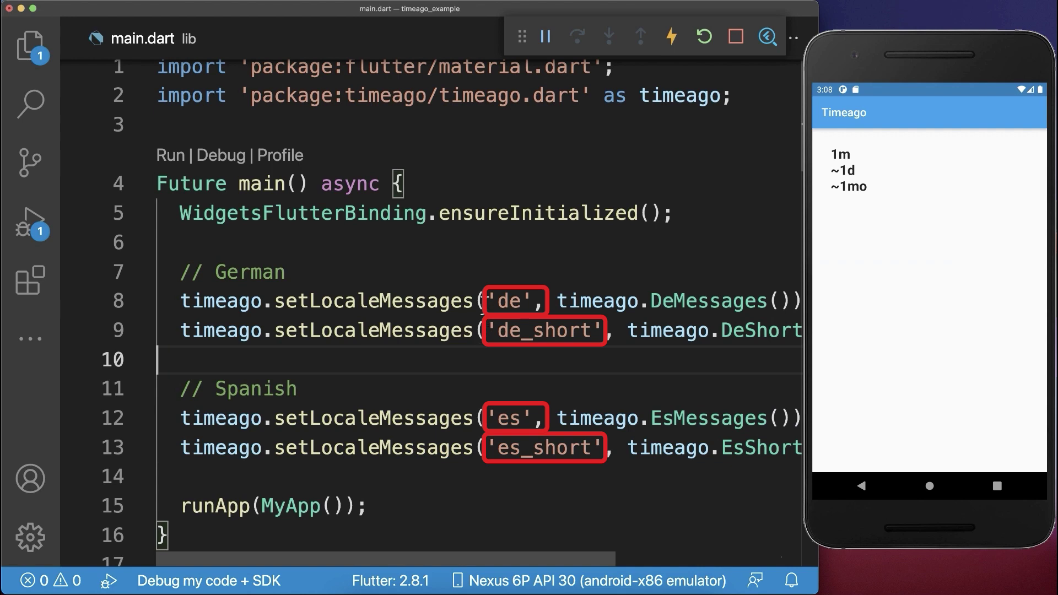
# - Add Text rows formatted with 'es' and 'de' locales and hot reload to show all three languages
pyautogui.doubleClick(508, 301)
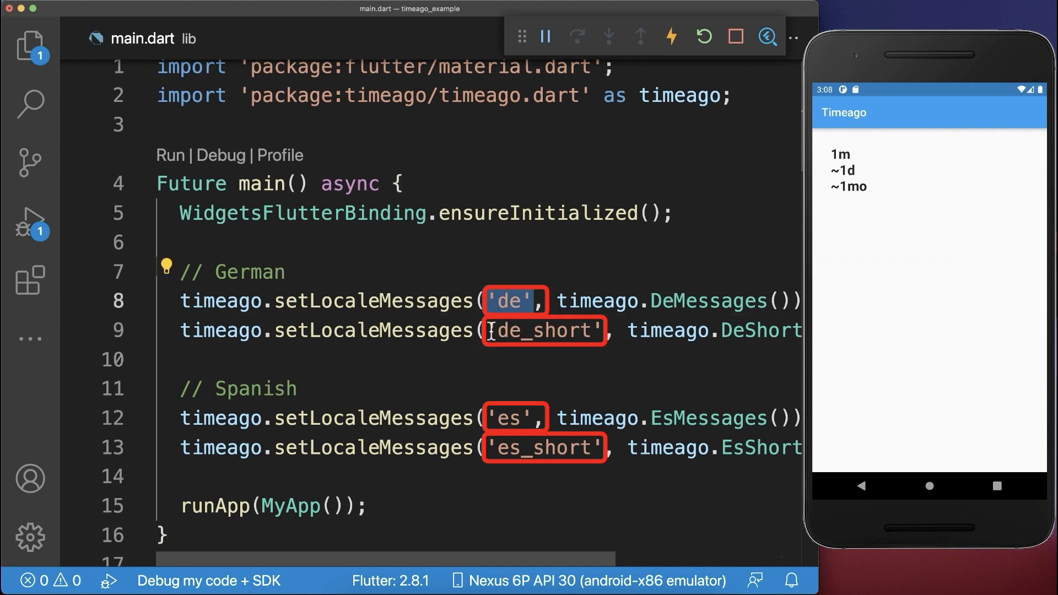
pyautogui.doubleClick(529, 331)
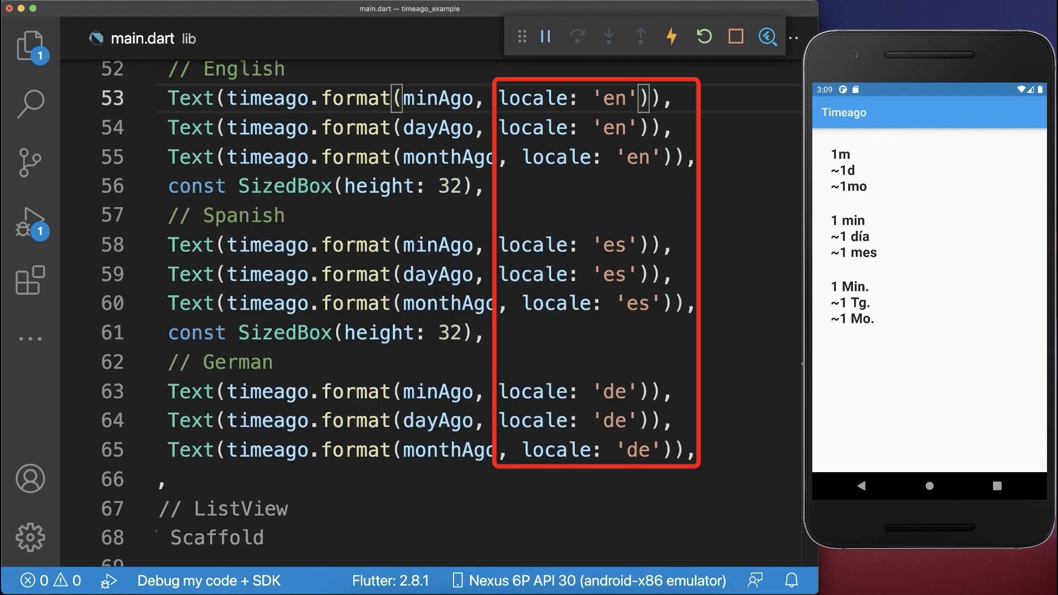
pyautogui.hotkey('ctrl', 's')
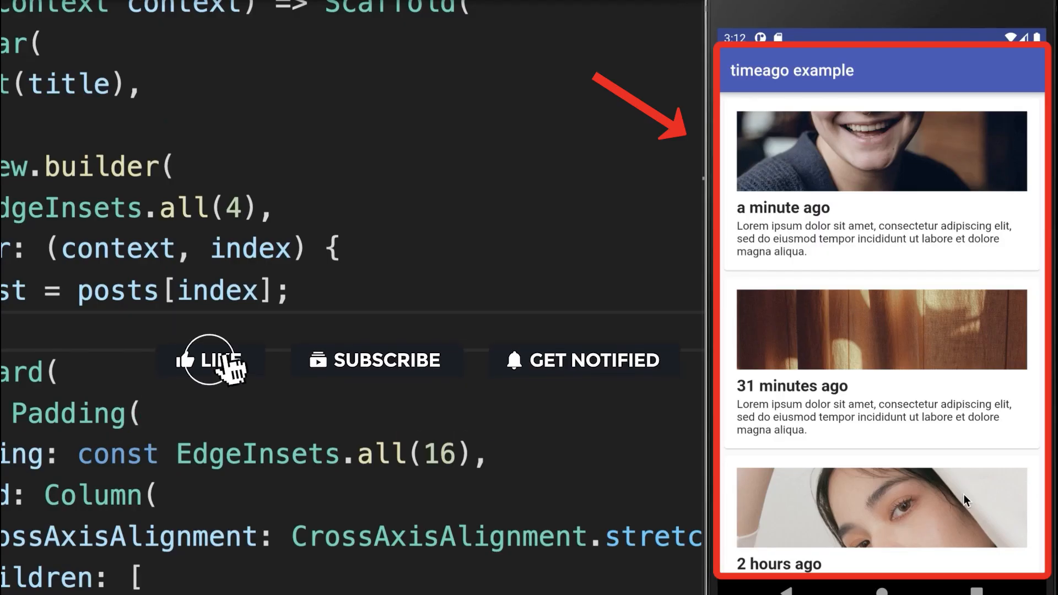
pyautogui.moveTo(970, 470); pyautogui.dragTo(1020, 267)
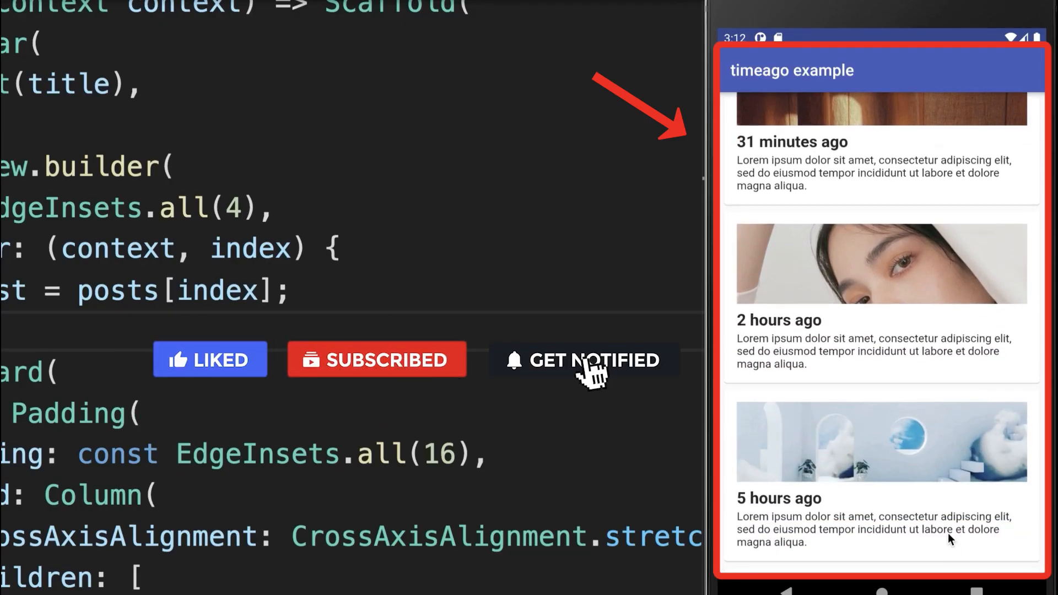
pyautogui.moveTo(948, 533)
pyautogui.mouseDown()
pyautogui.moveTo(987, 409)
pyautogui.moveTo(1021, 226)
pyautogui.mouseUp()
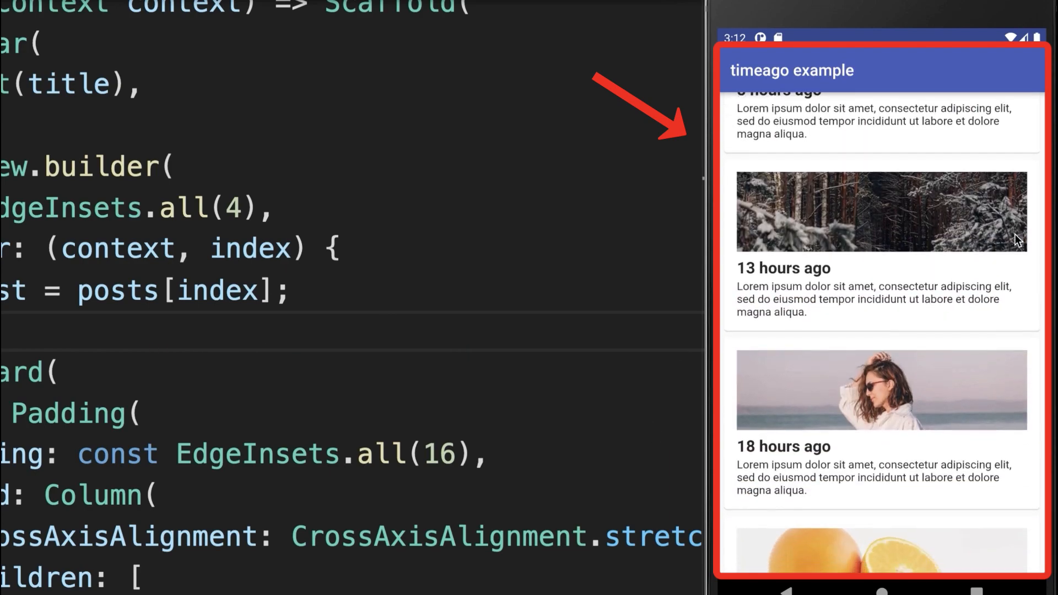